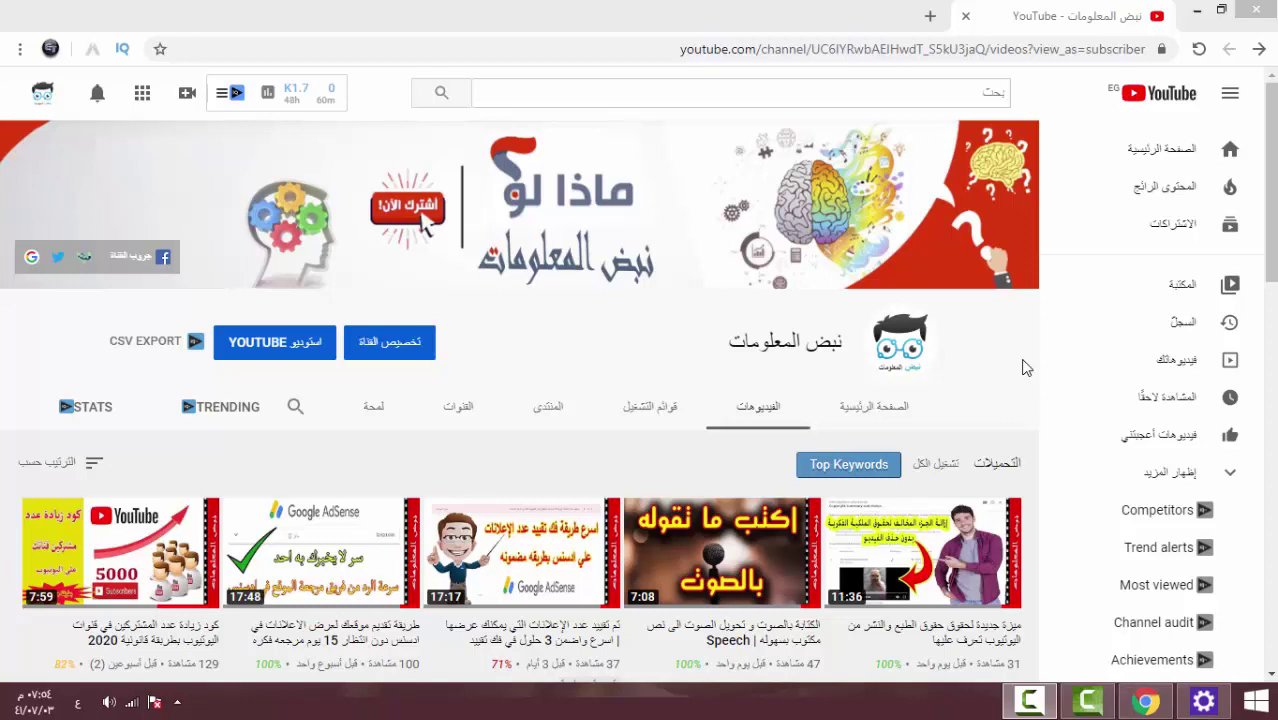
# Minimize the browser and arrange the QTranslate installer and shortcut icons near the middle of the desktop
pyautogui.click(1197, 9)
pyautogui.click(683, 128)
pyautogui.moveTo(683, 128); pyautogui.dragTo(752, 333)
pyautogui.moveTo(860, 250); pyautogui.dragTo(748, 400)
pyautogui.moveTo(755, 355); pyautogui.dragTo(755, 155)
pyautogui.moveTo(882, 106); pyautogui.dragTo(656, 236)
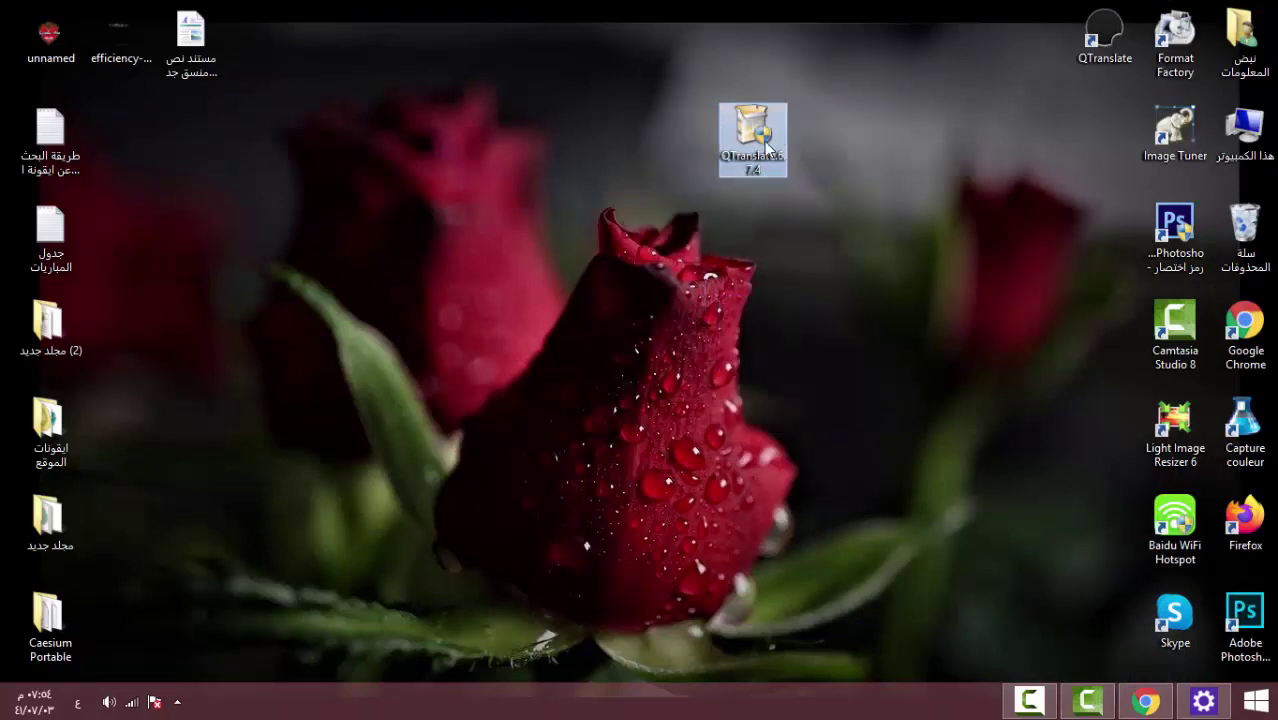
pyautogui.moveTo(760, 153); pyautogui.dragTo(728, 212)
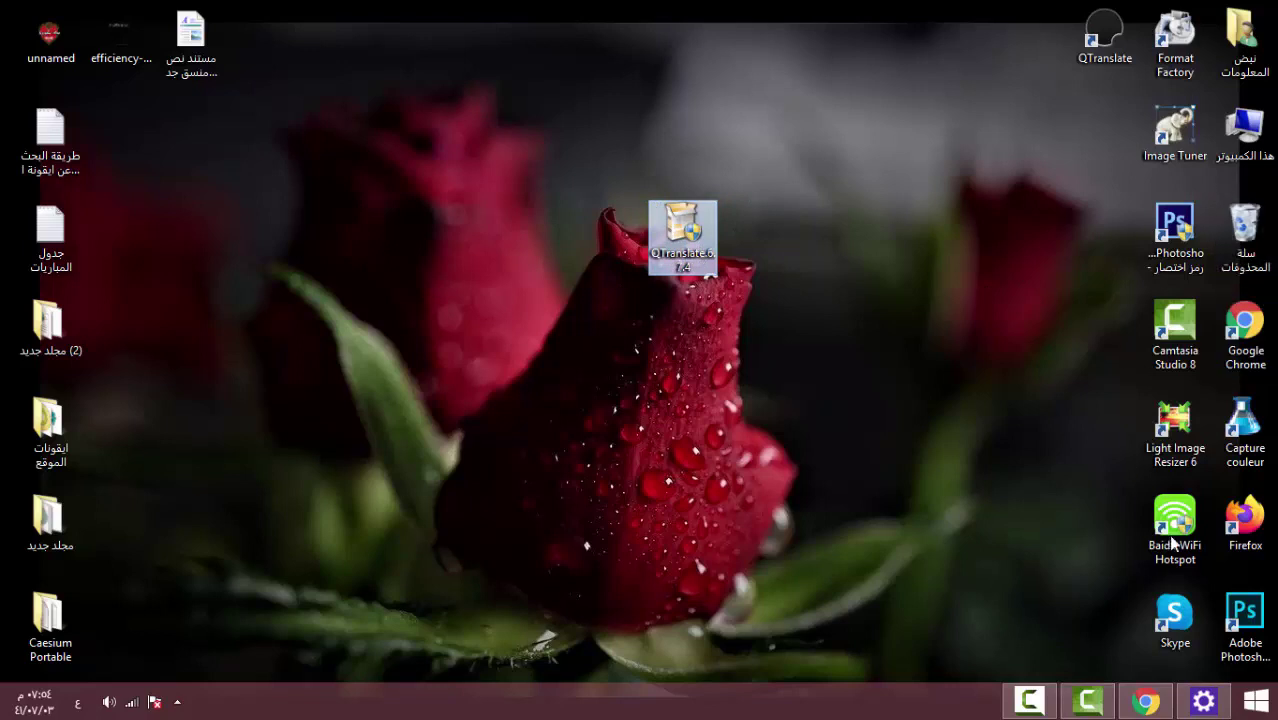
pyautogui.moveTo(1105, 30); pyautogui.dragTo(825, 122)
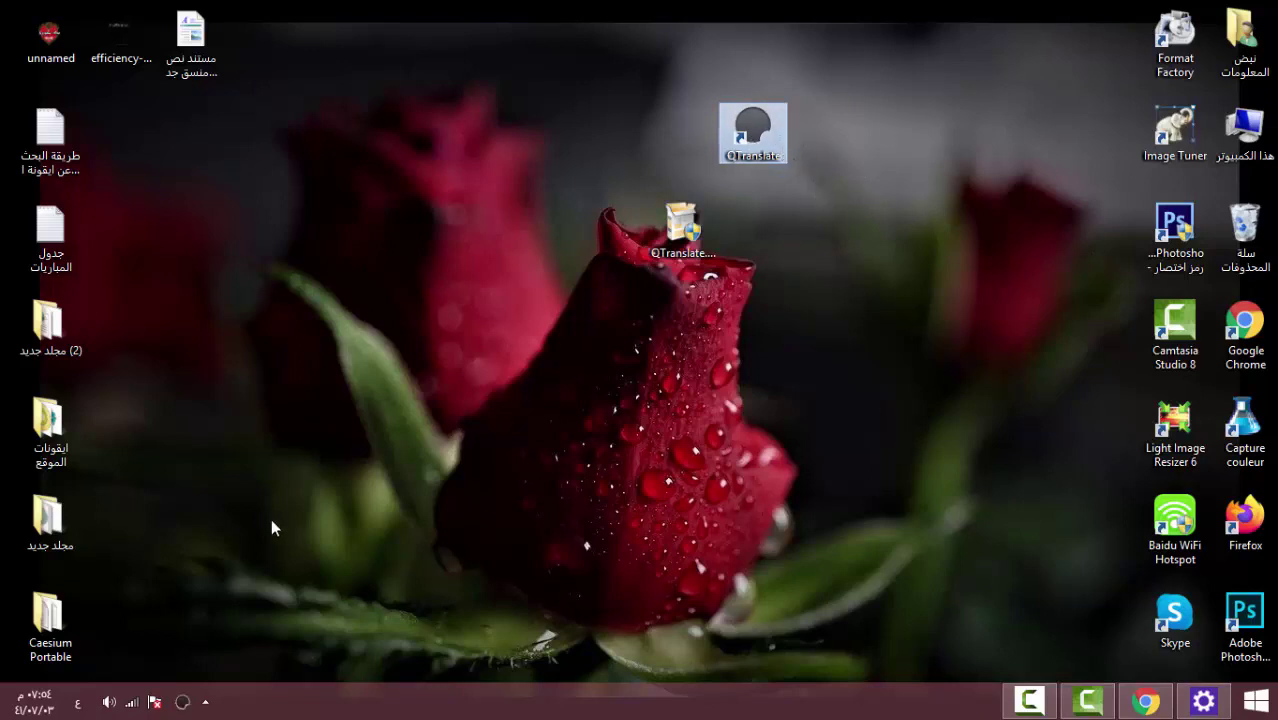
# Open the QTranslate window, clear its old source text and translation, and reposition the window on the desktop
pyautogui.click(179, 703)
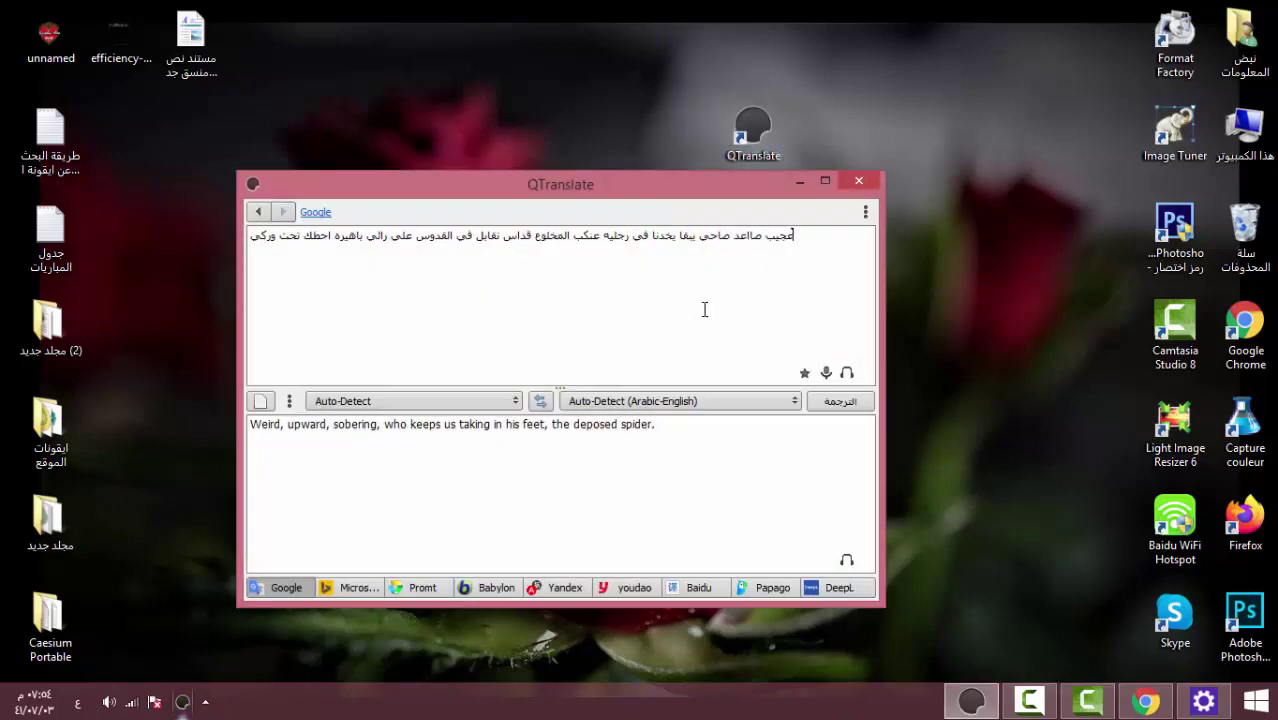
pyautogui.moveTo(794, 240); pyautogui.dragTo(260, 248)
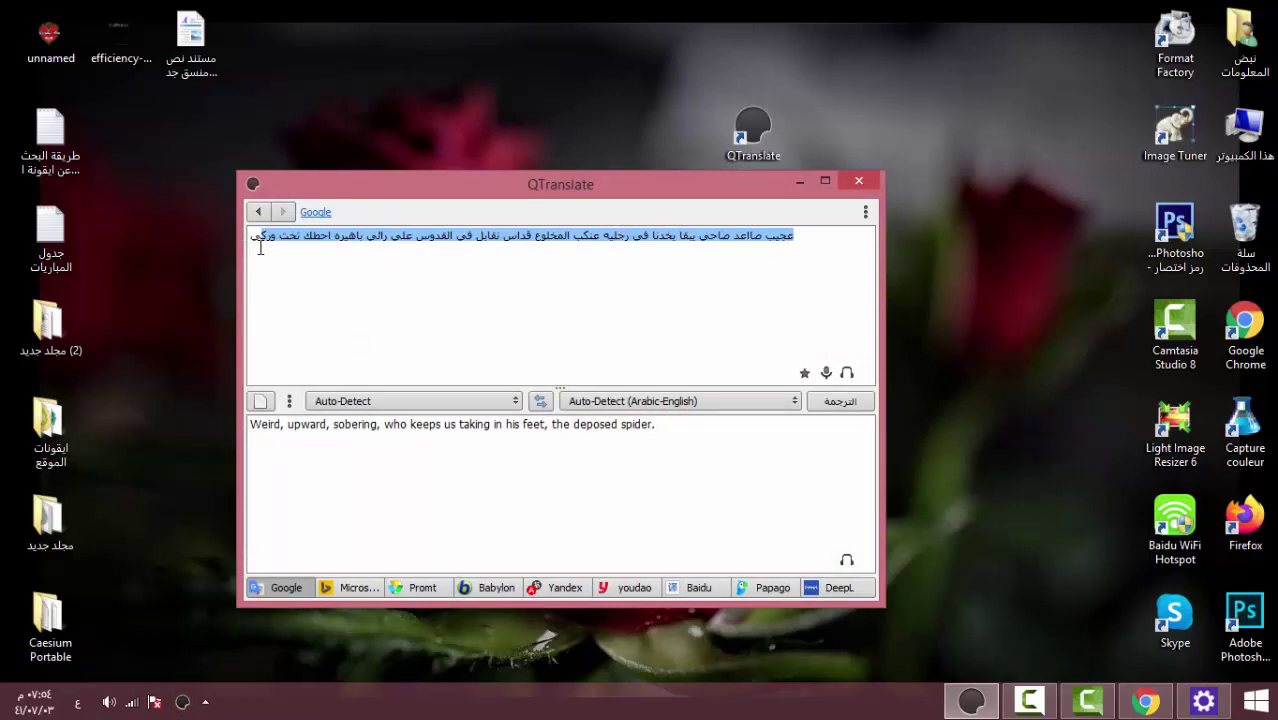
pyautogui.press('BackSpace')
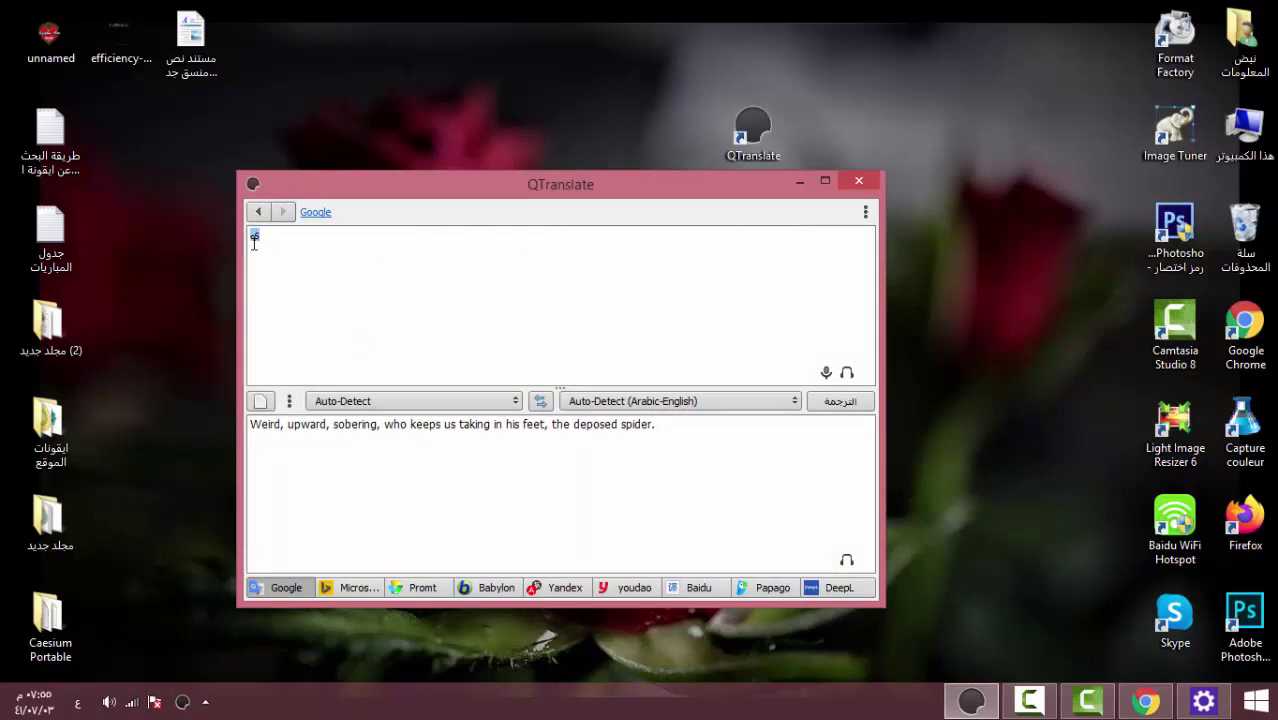
pyautogui.moveTo(687, 434); pyautogui.dragTo(262, 436)
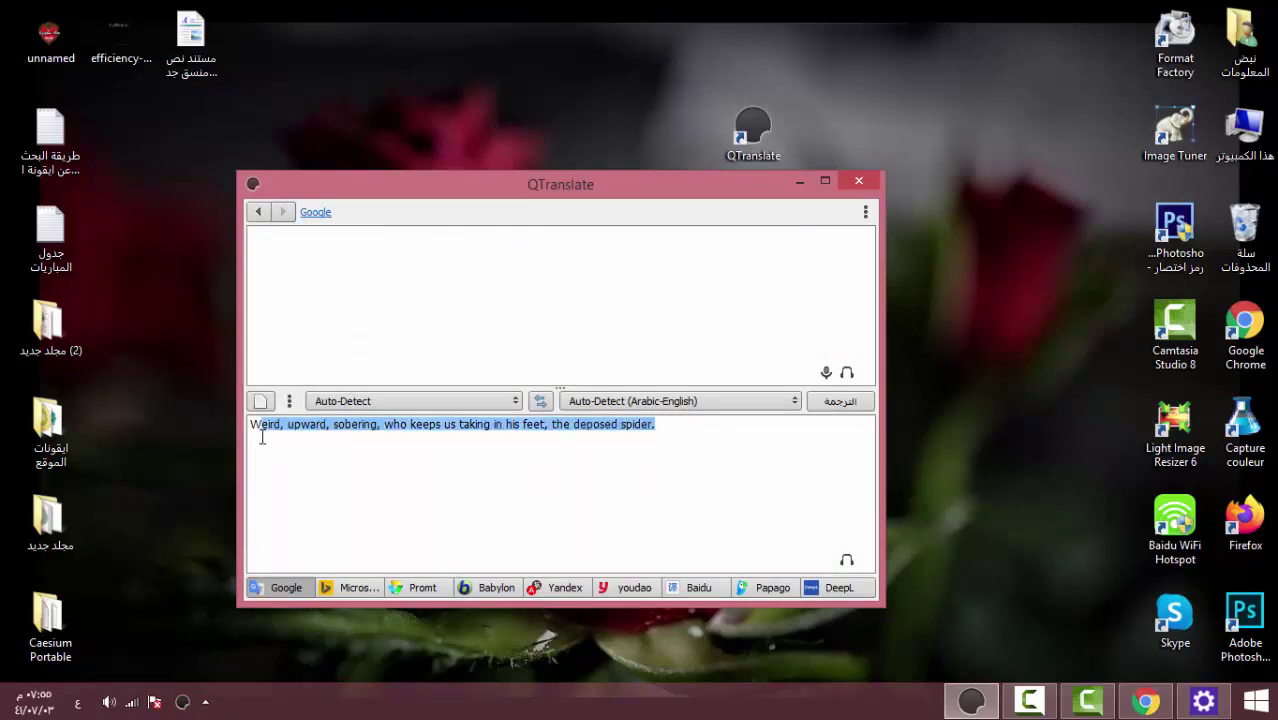
pyautogui.press('BackSpace')
pyautogui.press('BackSpace')
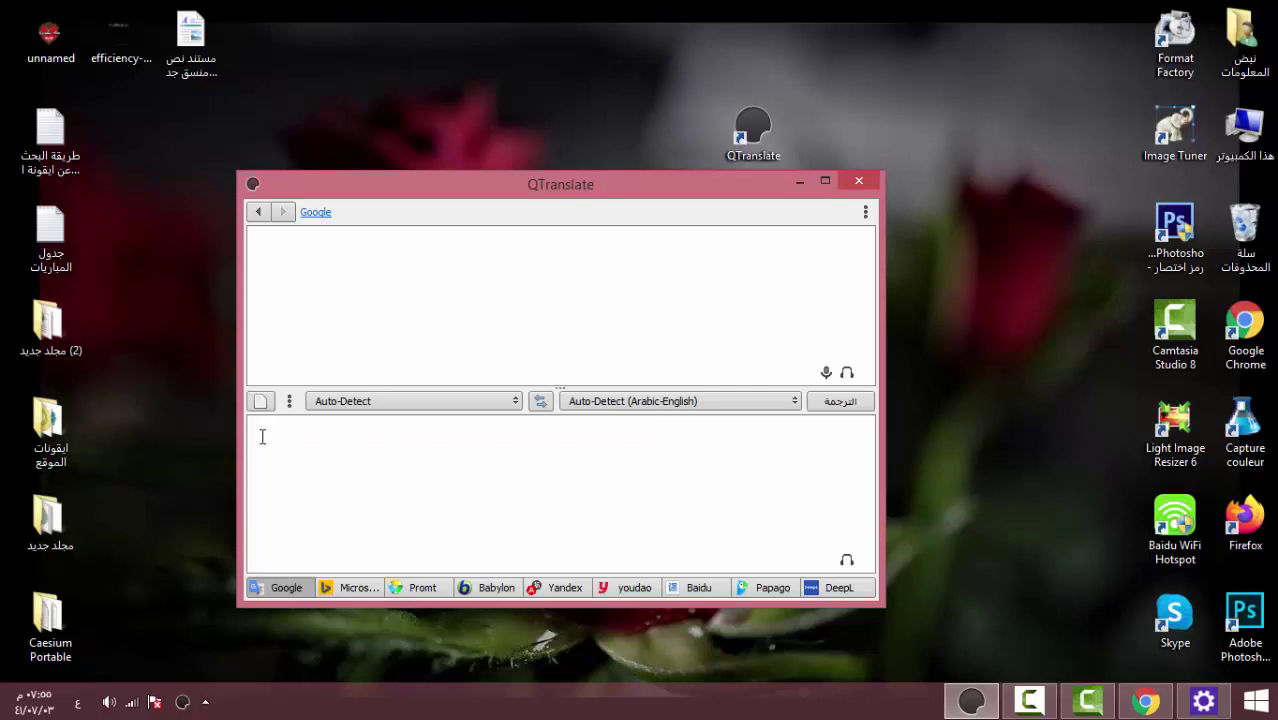
pyautogui.moveTo(710, 194); pyautogui.dragTo(767, 122)
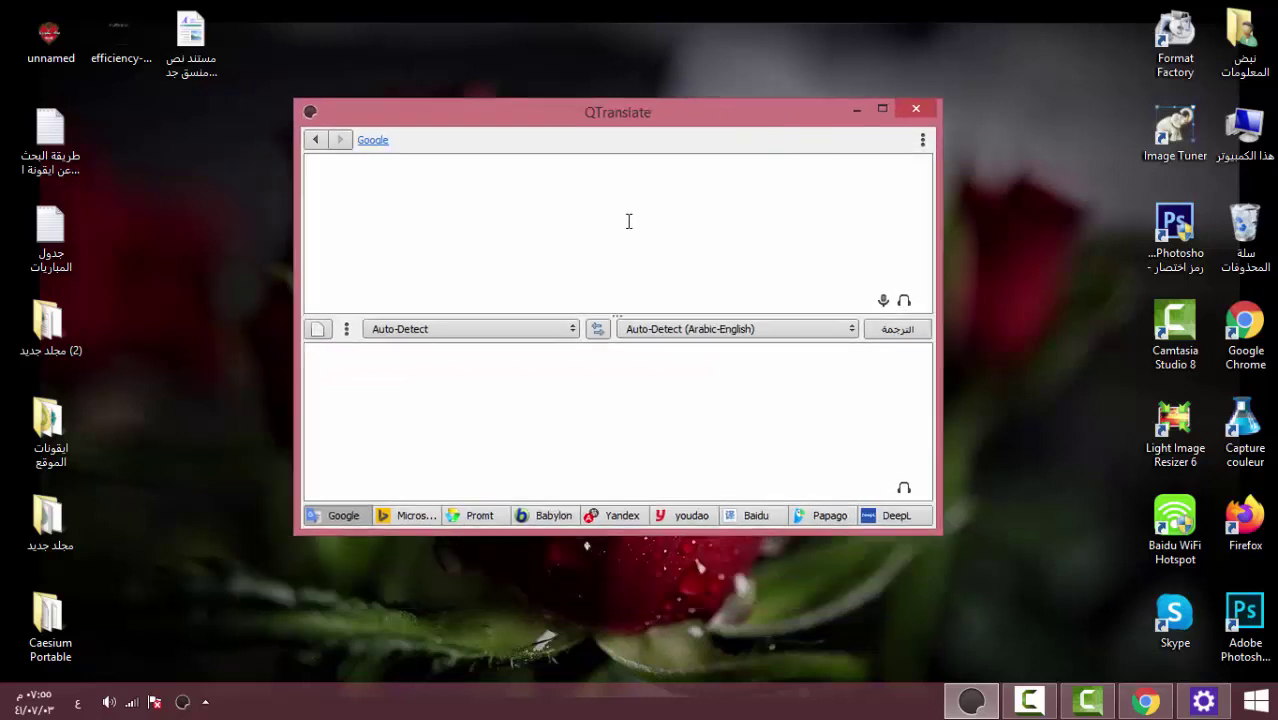
pyautogui.moveTo(658, 124); pyautogui.dragTo(613, 123)
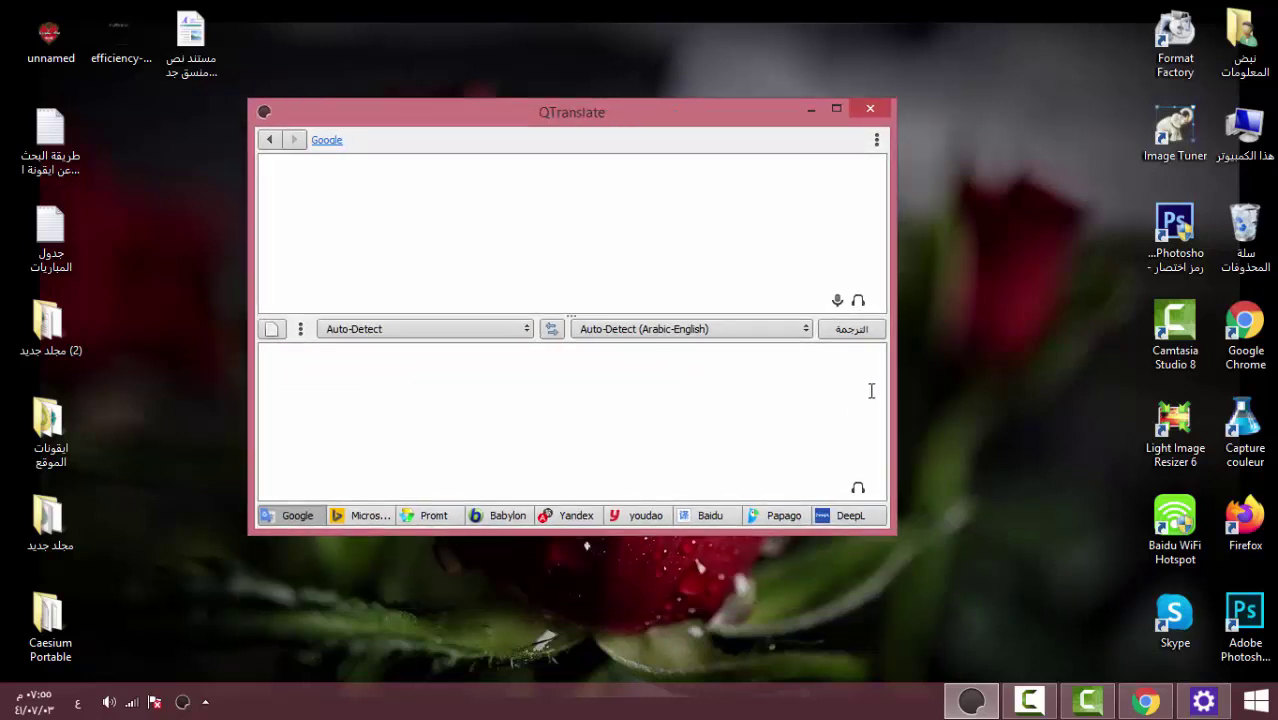
# Enter "نبض المعلومات" as the source text and play it aloud
pyautogui.click(423, 198)
pyautogui.write('نبض المعلومات')
pyautogui.moveTo(368, 168); pyautogui.dragTo(232, 161)
pyautogui.click(332, 176)
pyautogui.click(864, 306)
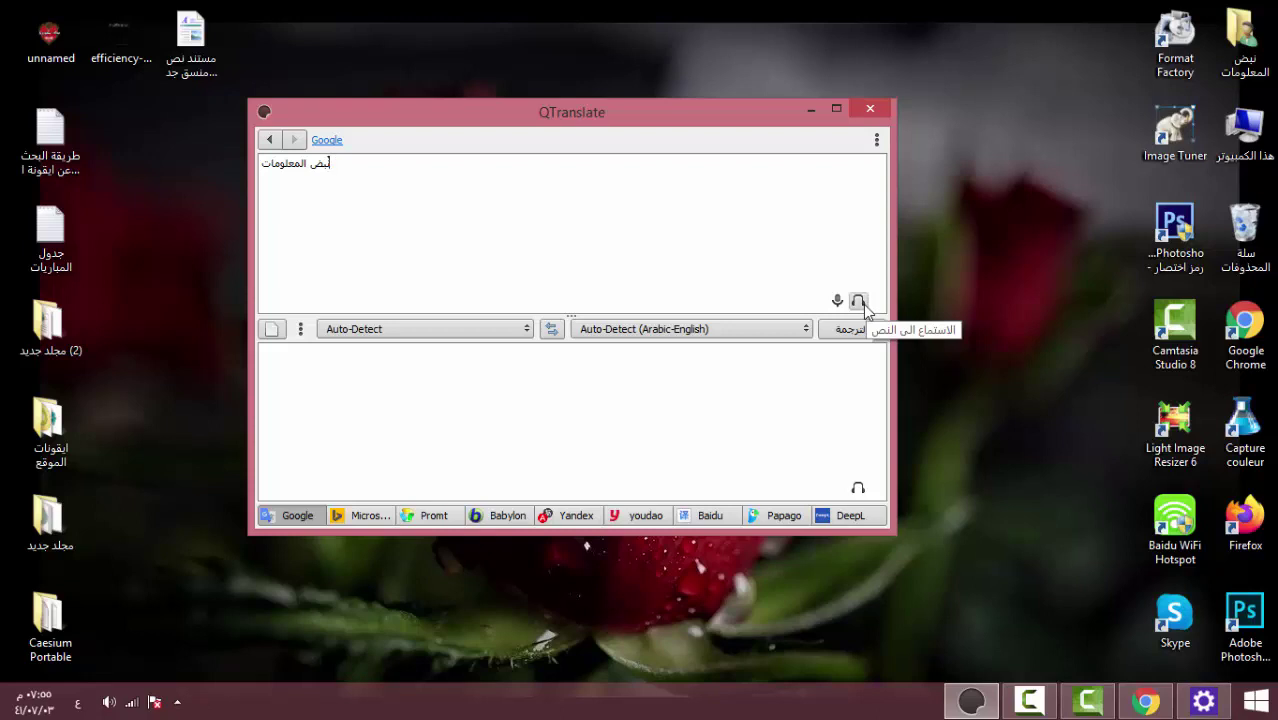
pyautogui.click(860, 302)
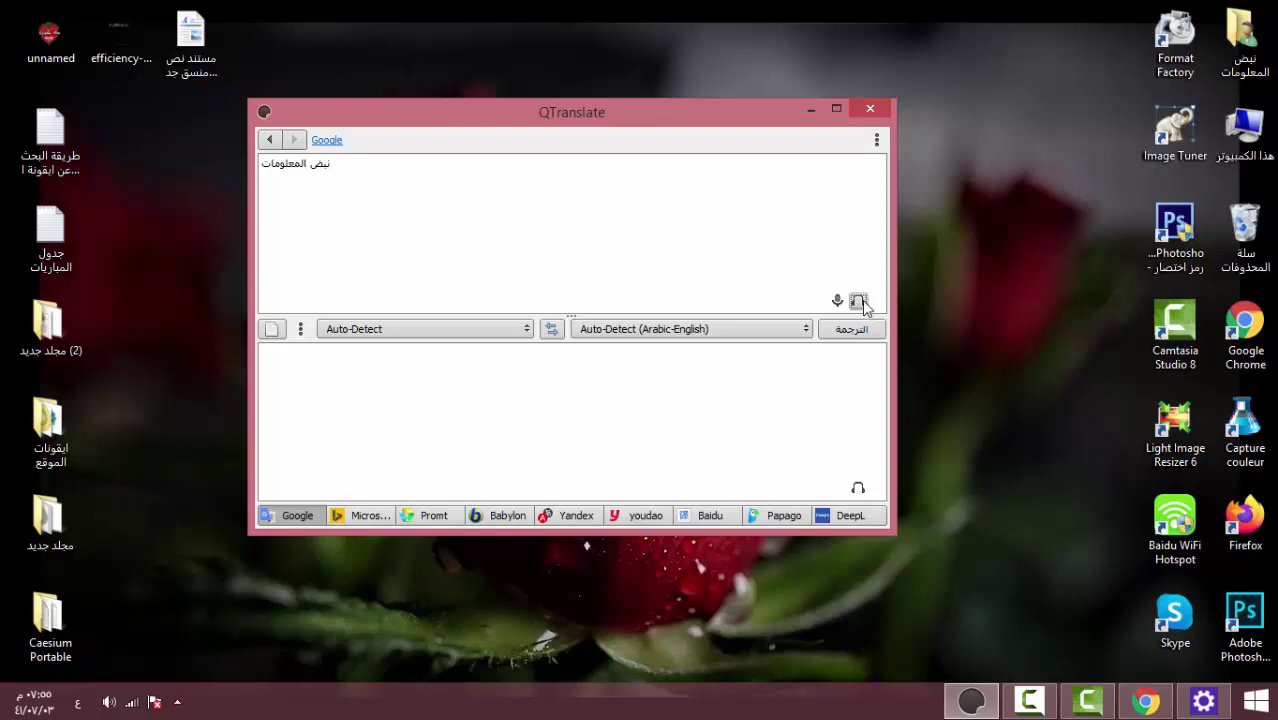
# Select the whole source text and listen to its pronunciation again
pyautogui.moveTo(410, 177); pyautogui.dragTo(262, 171)
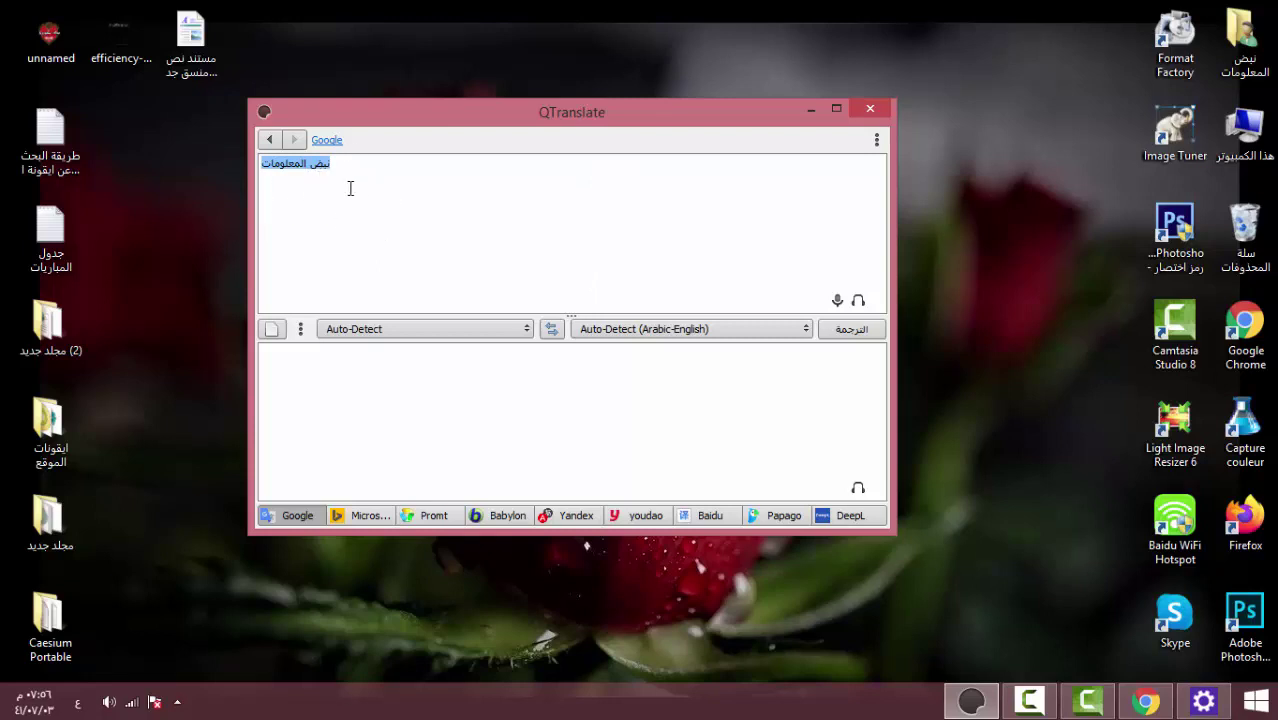
pyautogui.click(859, 310)
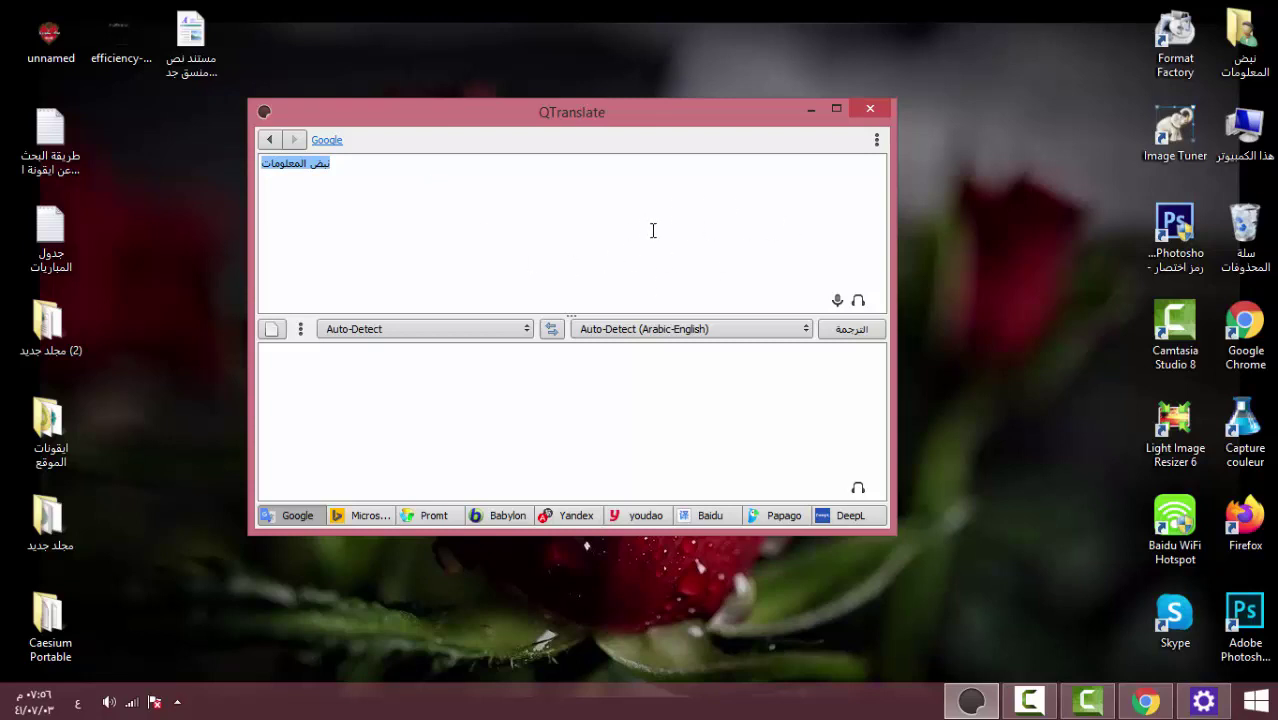
pyautogui.click(645, 190)
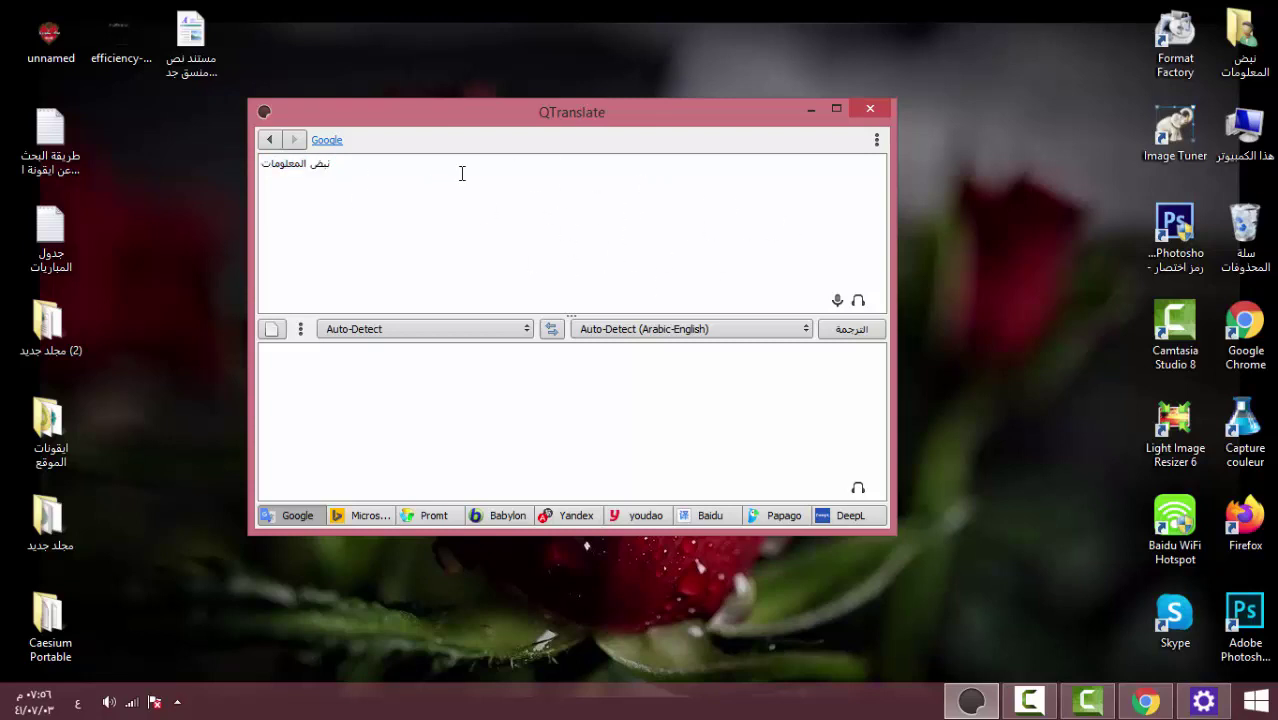
pyautogui.hotkey('ctrl', 'a')
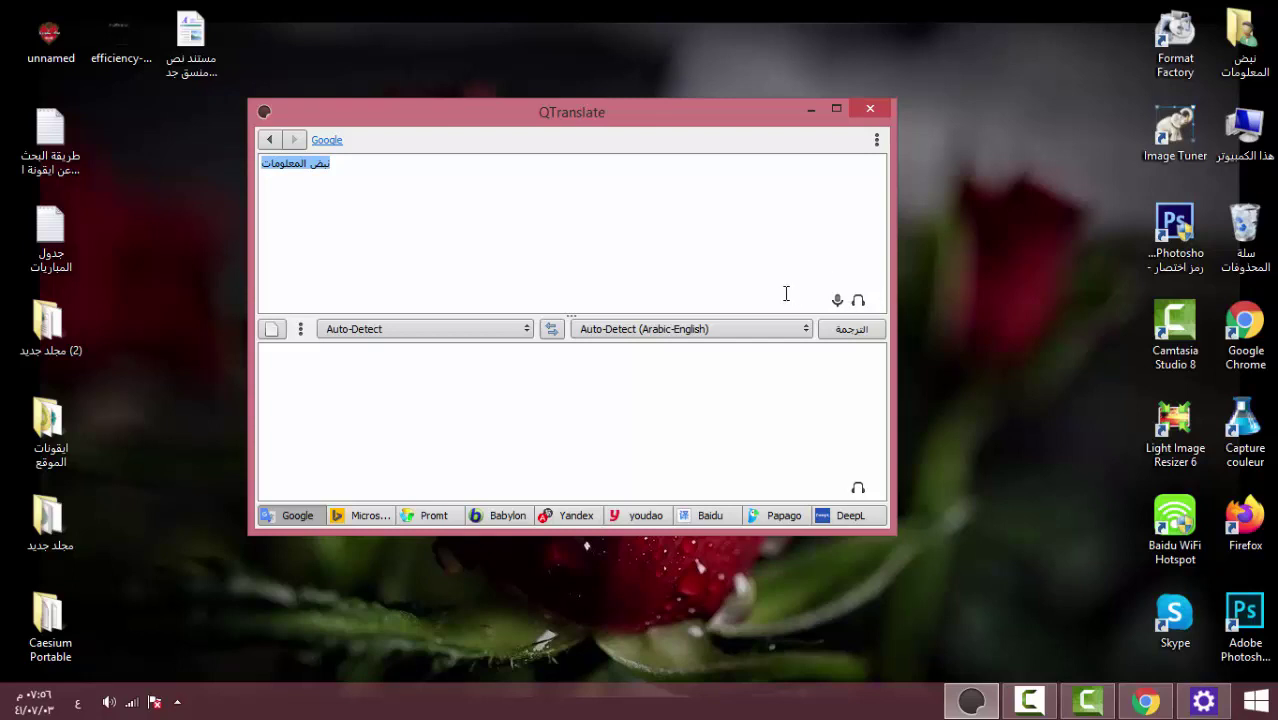
pyautogui.click(864, 304)
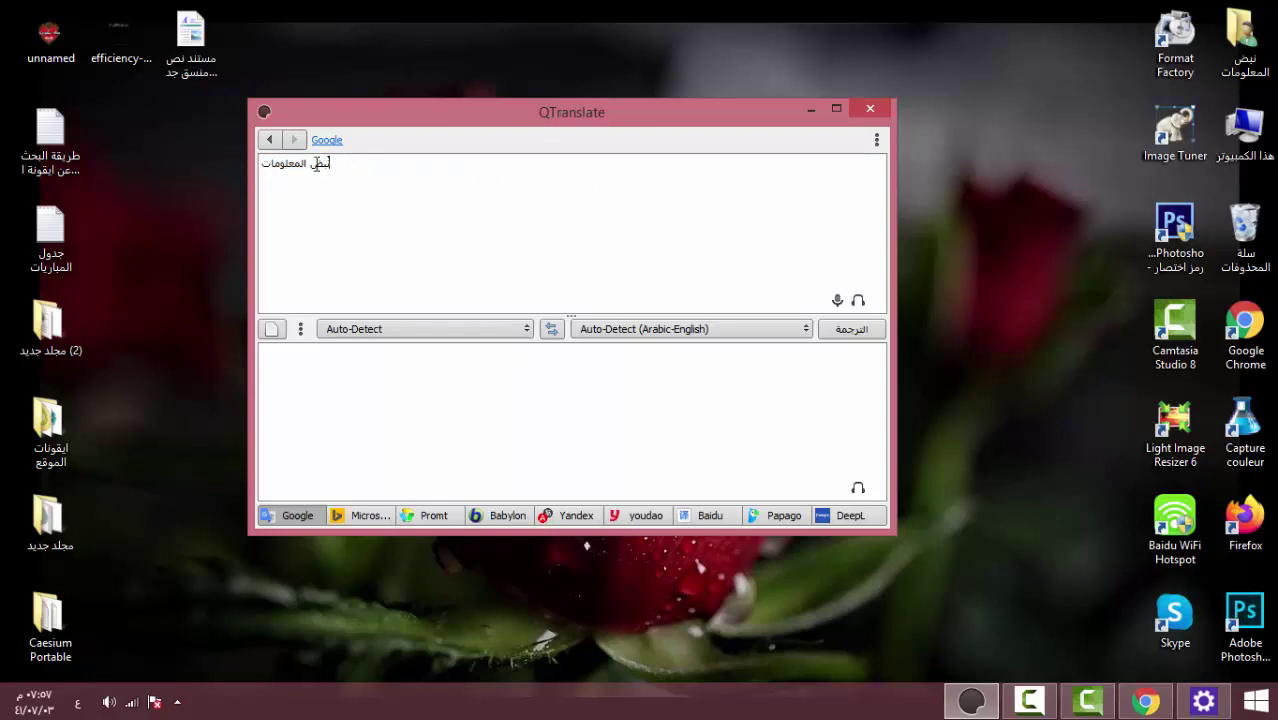
# Translate the source text with Google, compare it with the Microsoft translation, and return to the Google service
pyautogui.hotkey('ctrl', 'a')
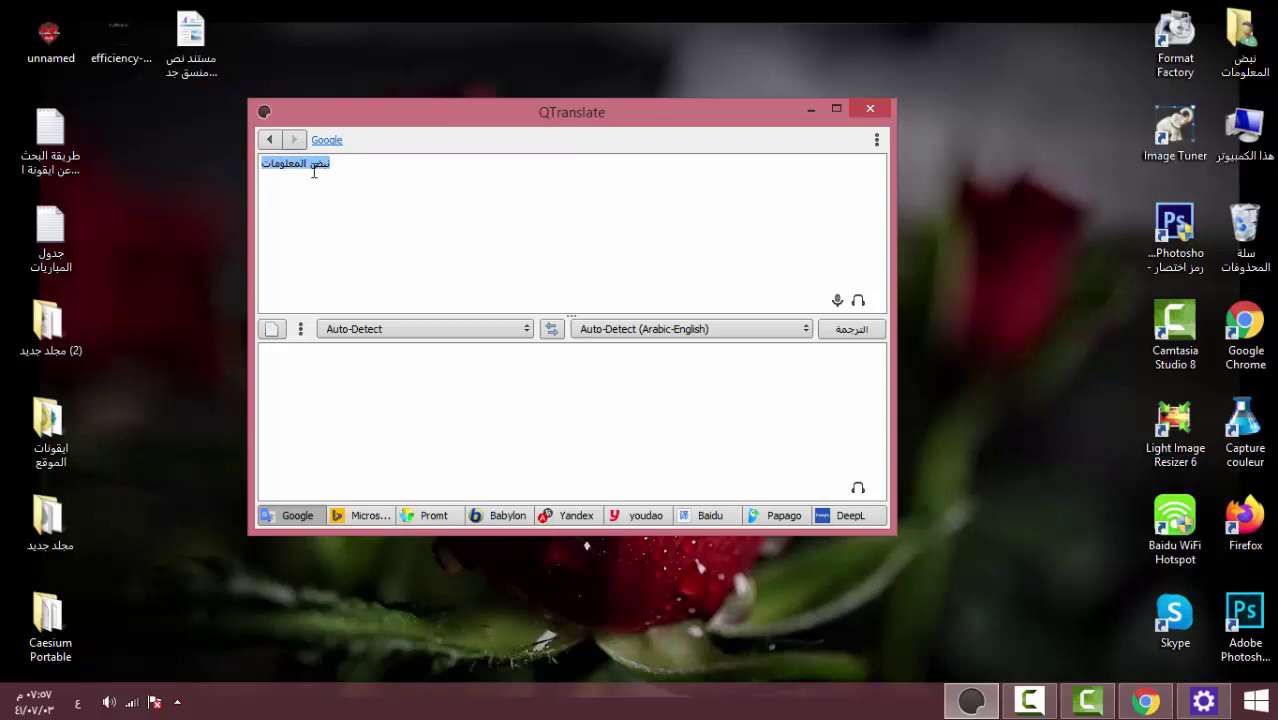
pyautogui.click(865, 337)
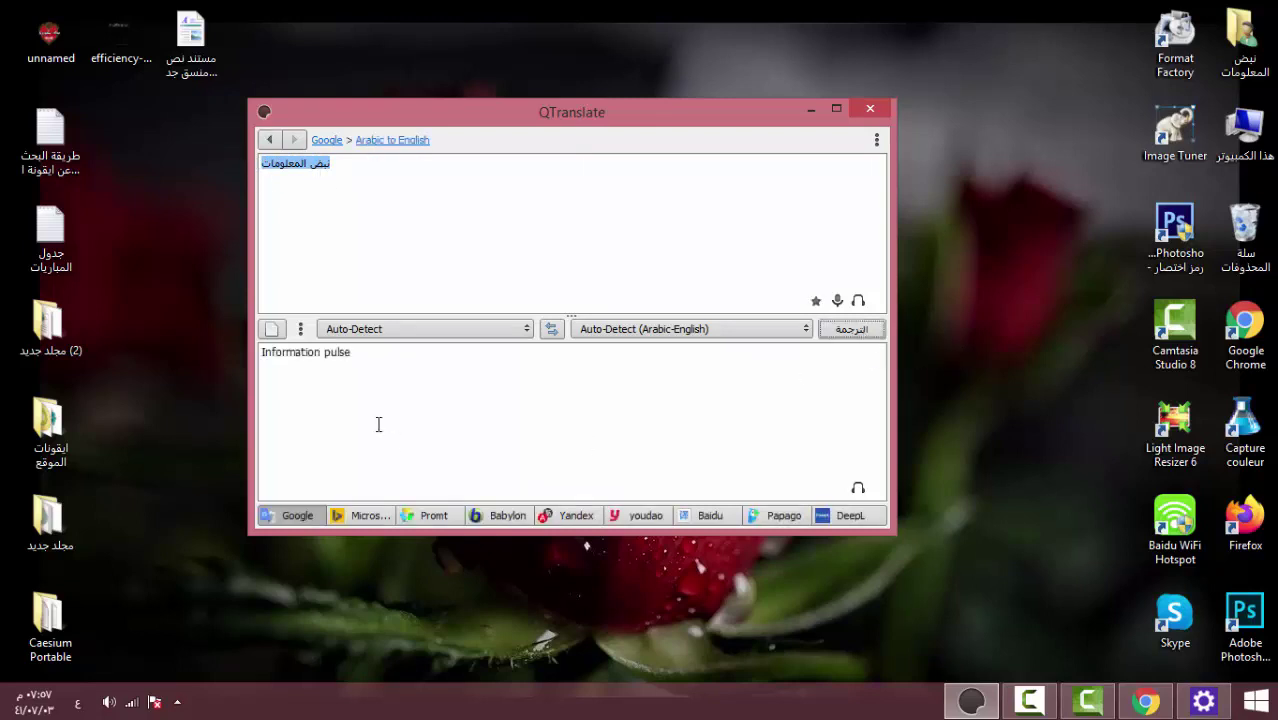
pyautogui.click(392, 364)
pyautogui.hotkey('ctrl', 'a')
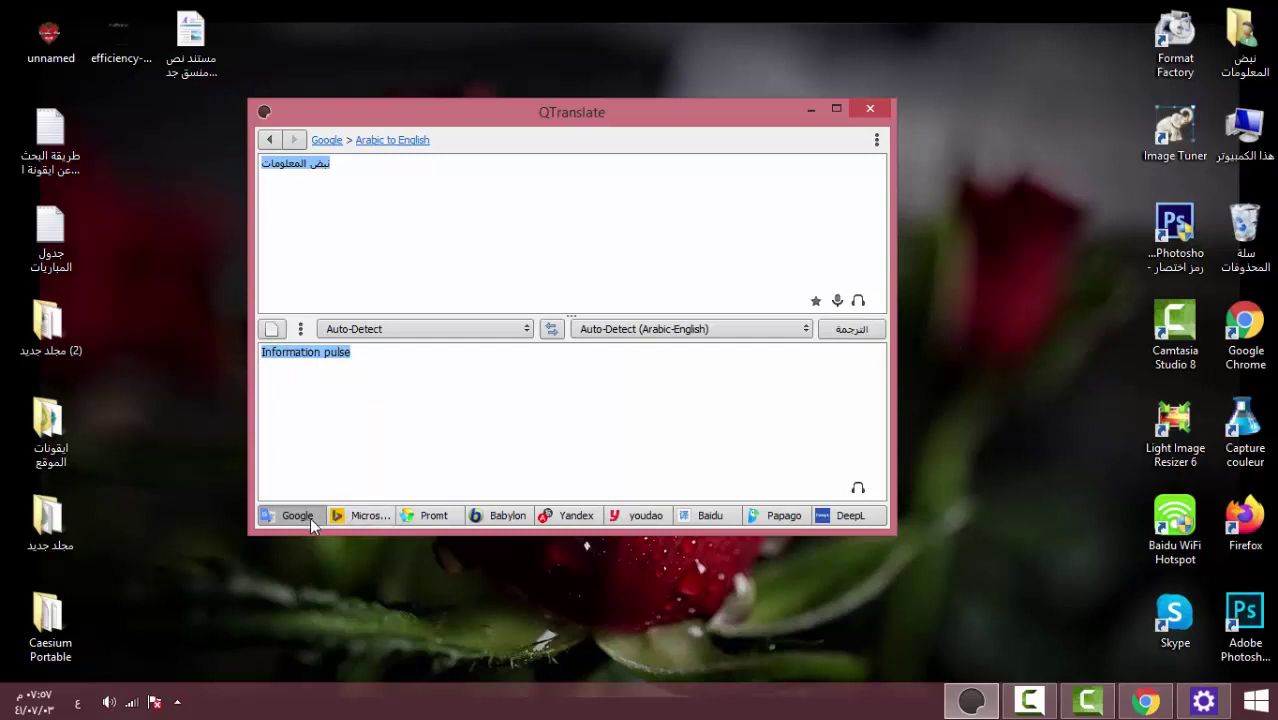
pyautogui.click(368, 516)
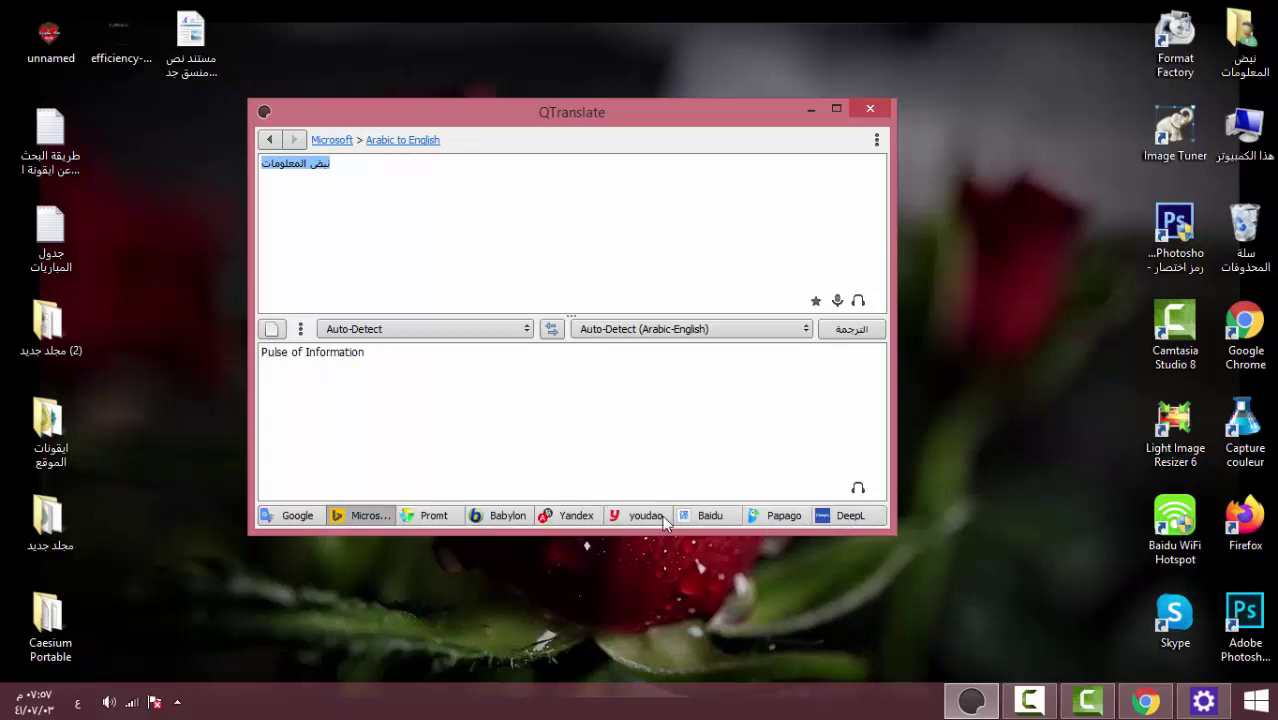
pyautogui.click(300, 520)
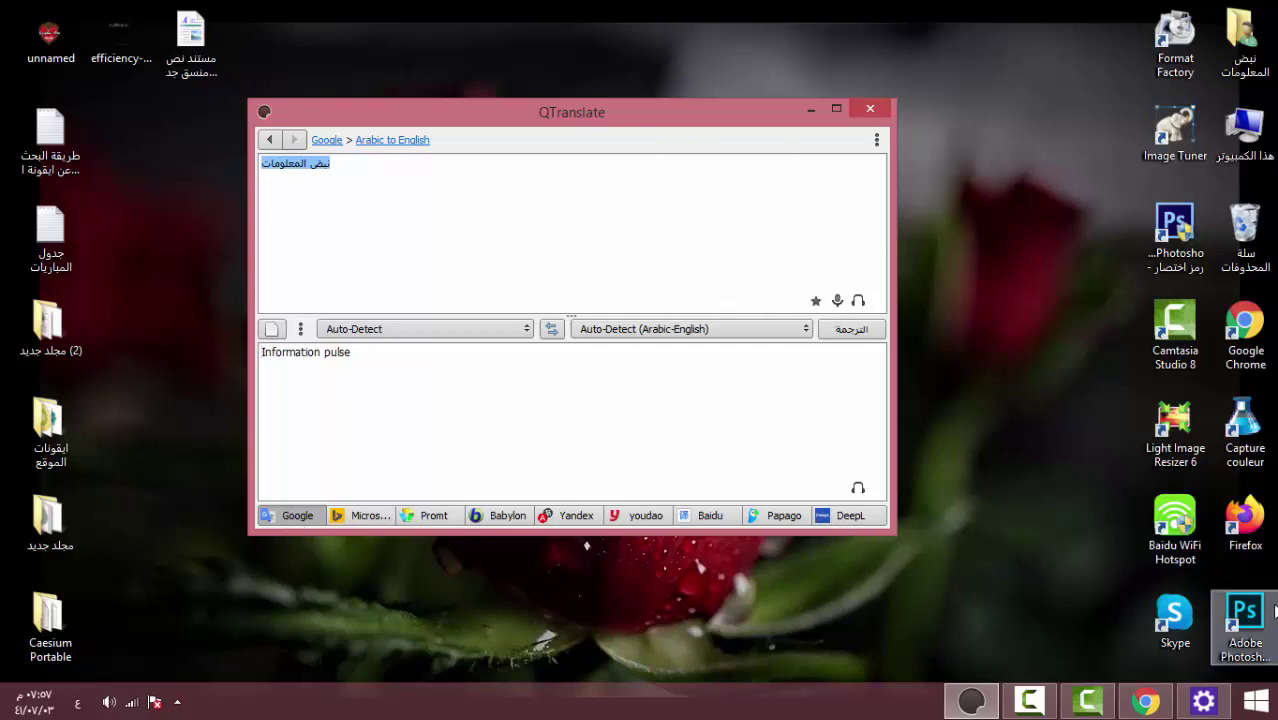
# Switch to Google Chrome and search Google for "كورة بلس"
pyautogui.doubleClick(1246, 325)
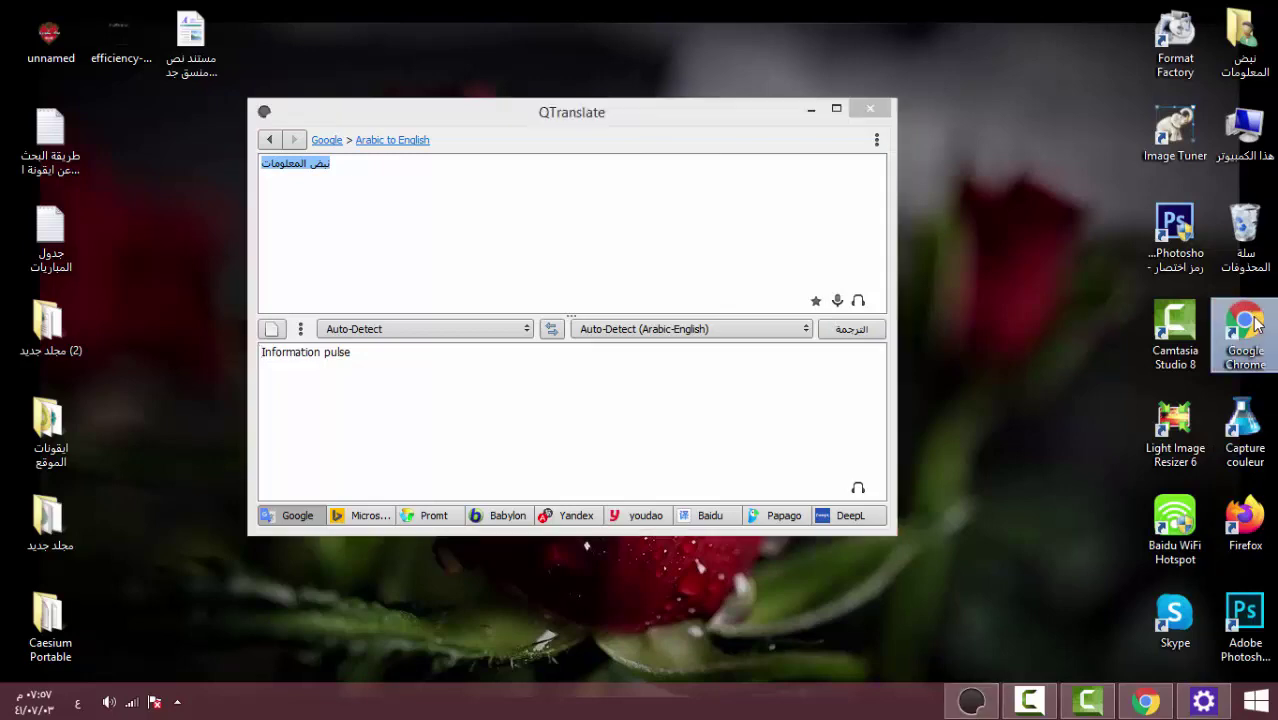
pyautogui.click(1079, 84)
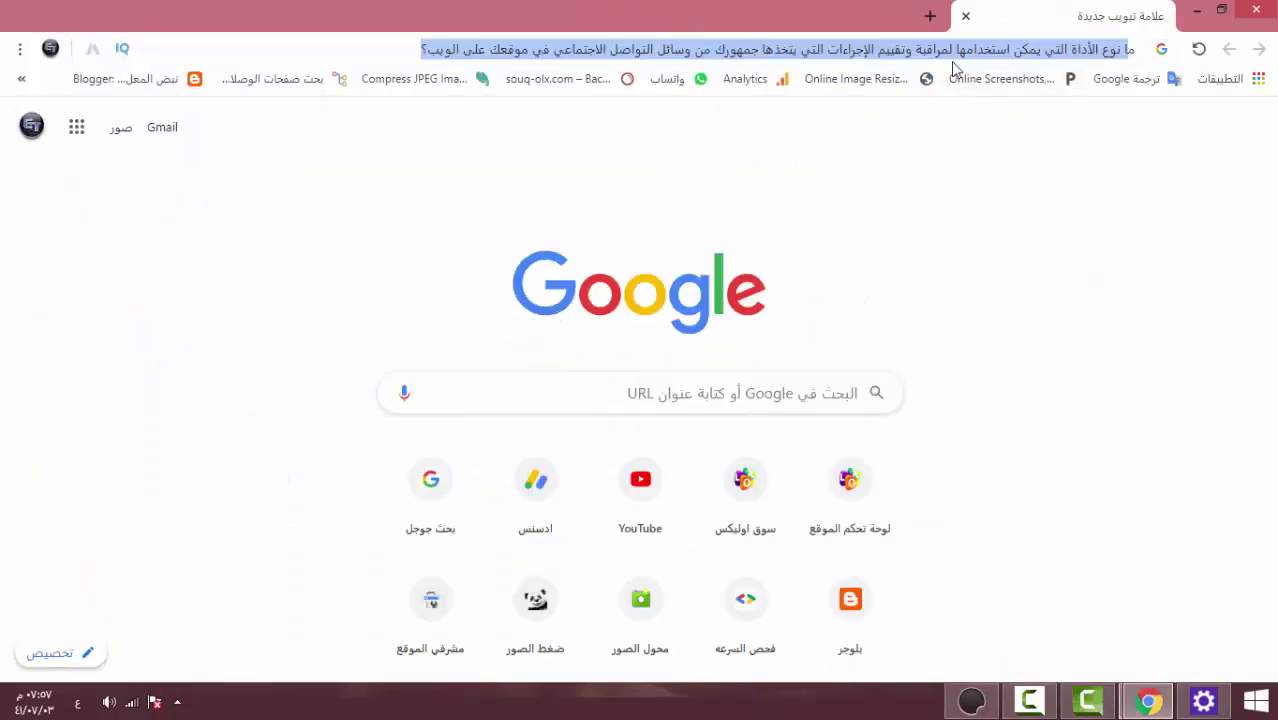
pyautogui.write('مو')
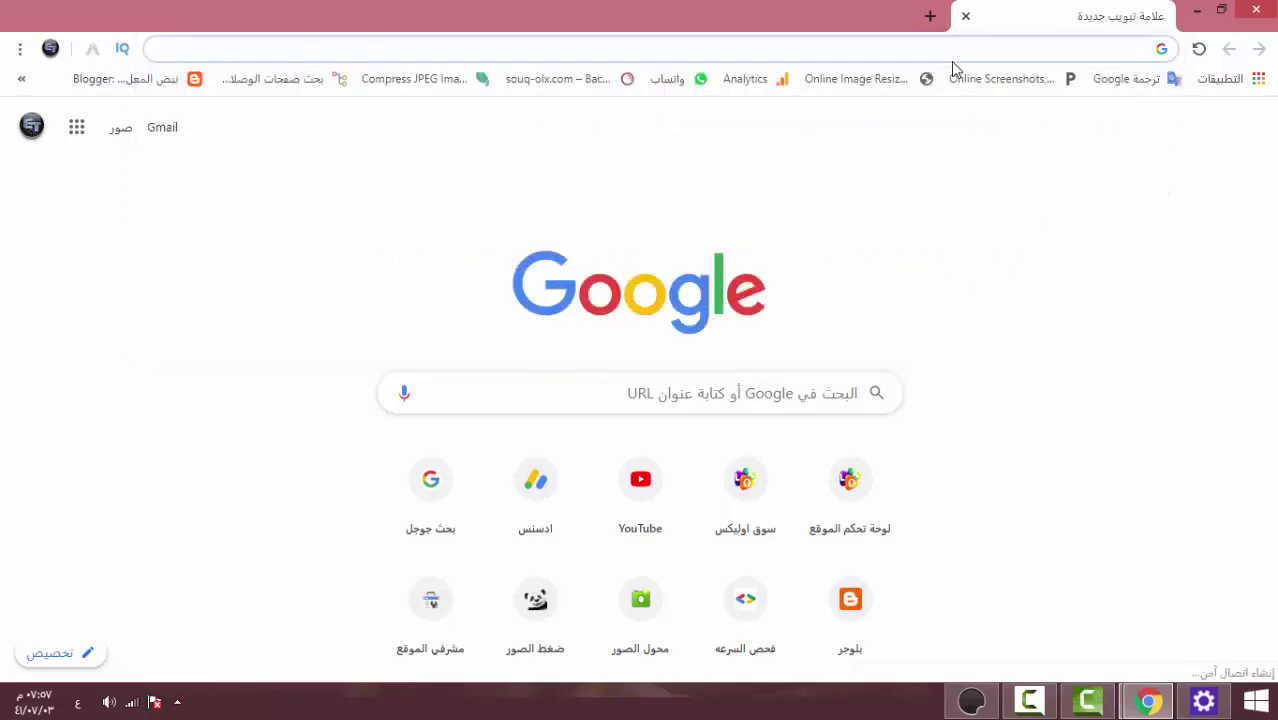
pyautogui.write('كورة')
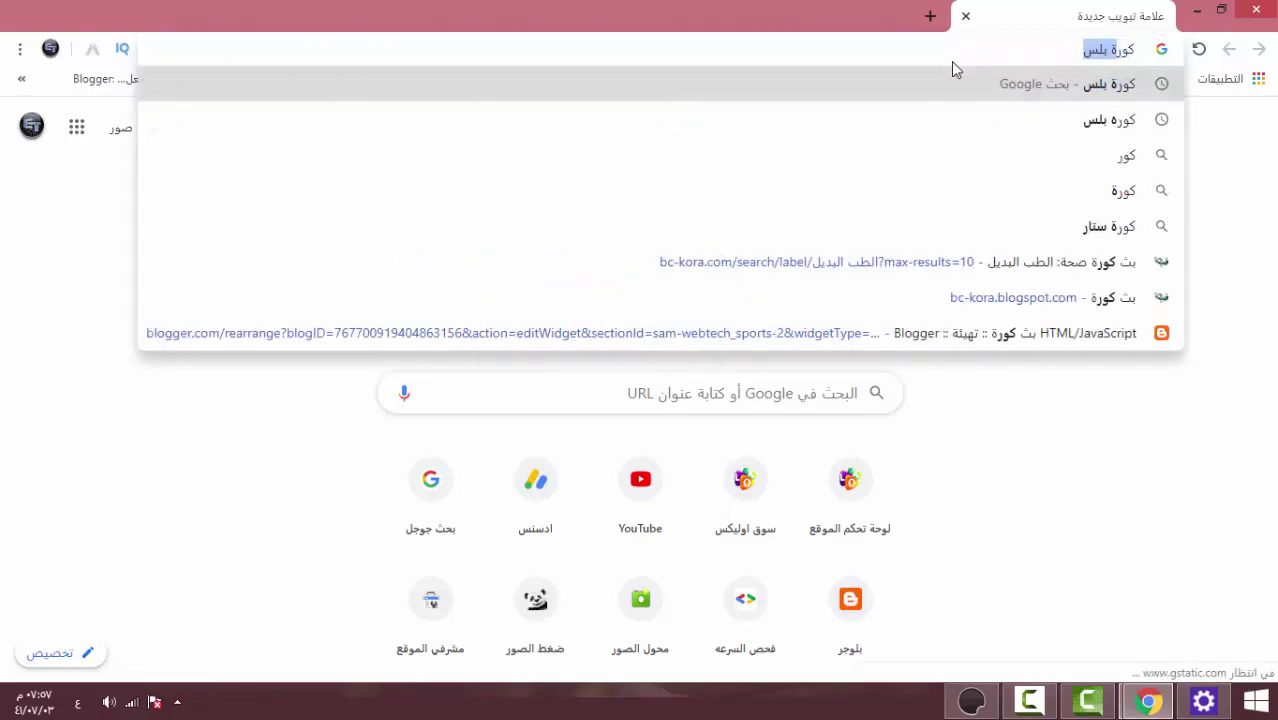
pyautogui.press('Return')
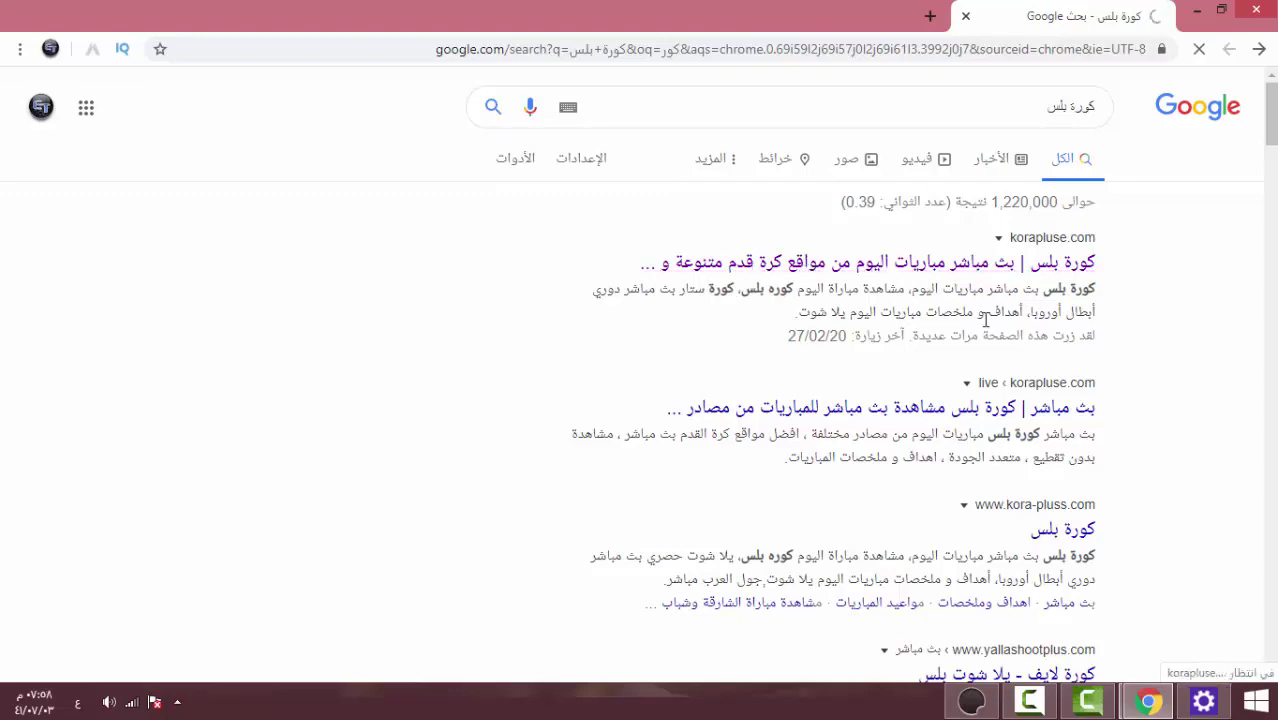
# Open the korapluse.com home page from the search results, and open the article on the الجزيرة وخورفكان match
pyautogui.scroll(-3, 962, 320)
pyautogui.scroll(3, 956, 312)
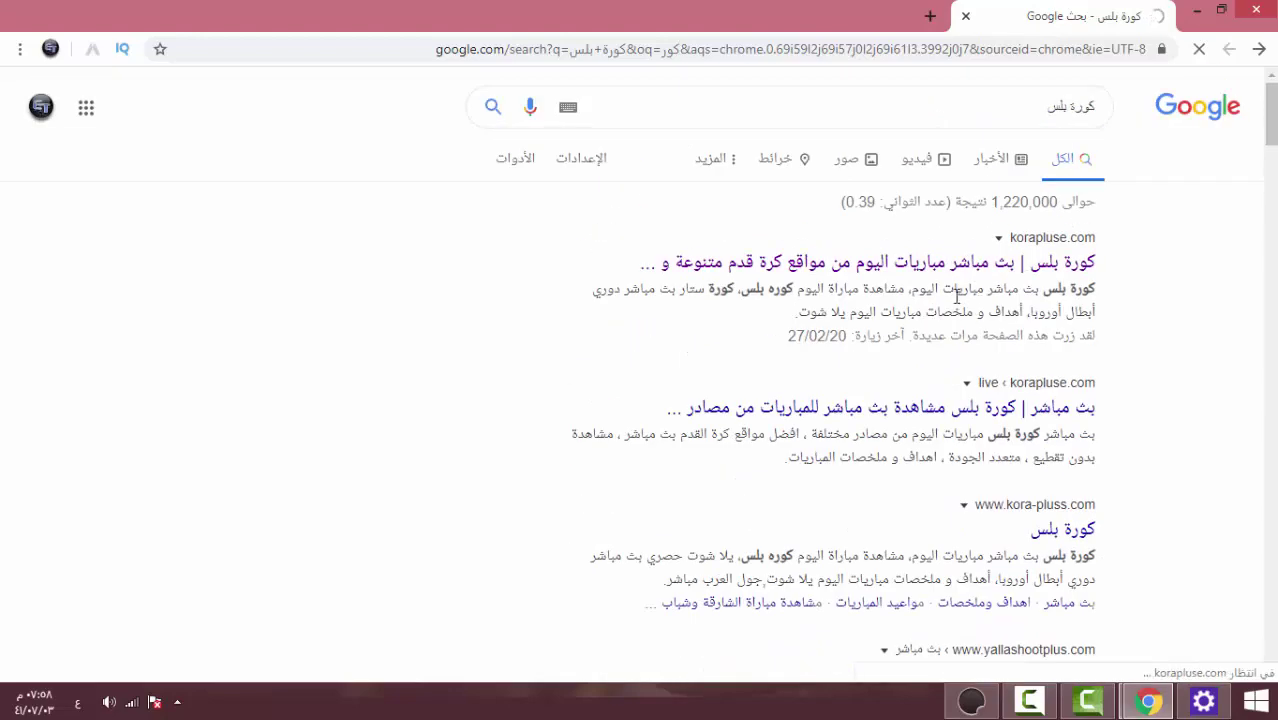
pyautogui.scroll(-1, 942, 302)
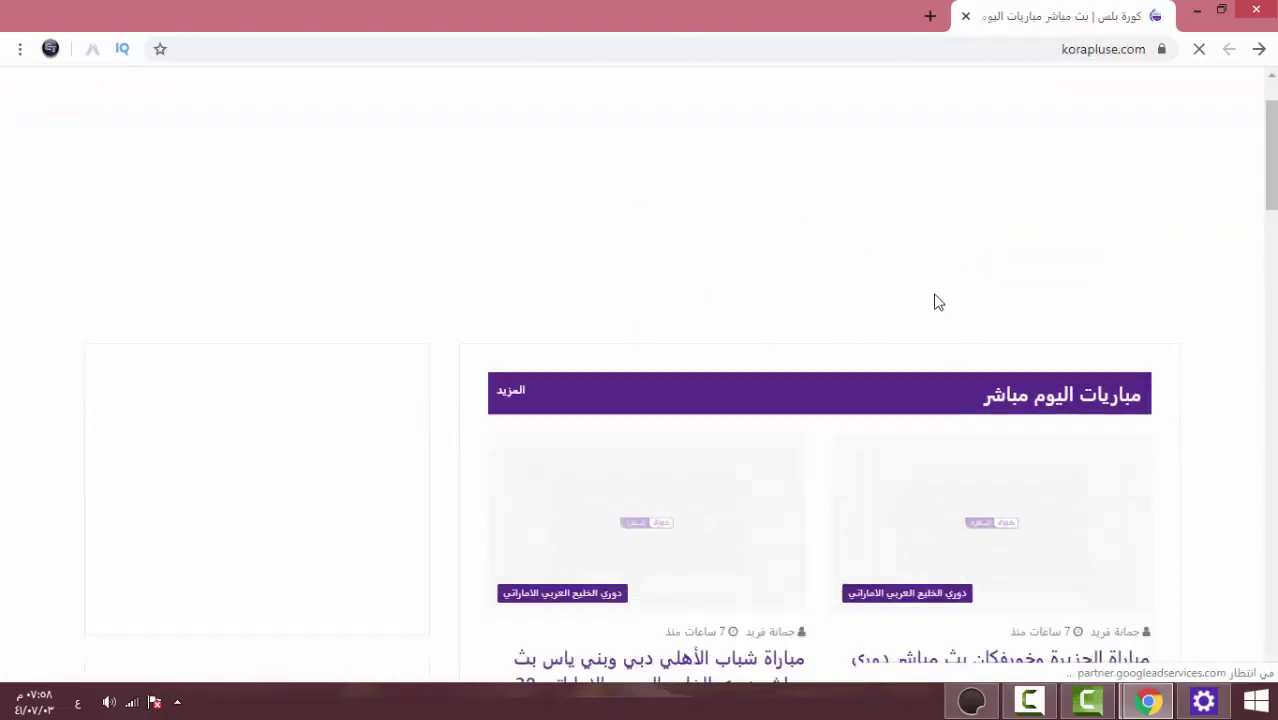
pyautogui.scroll(-3, 935, 300)
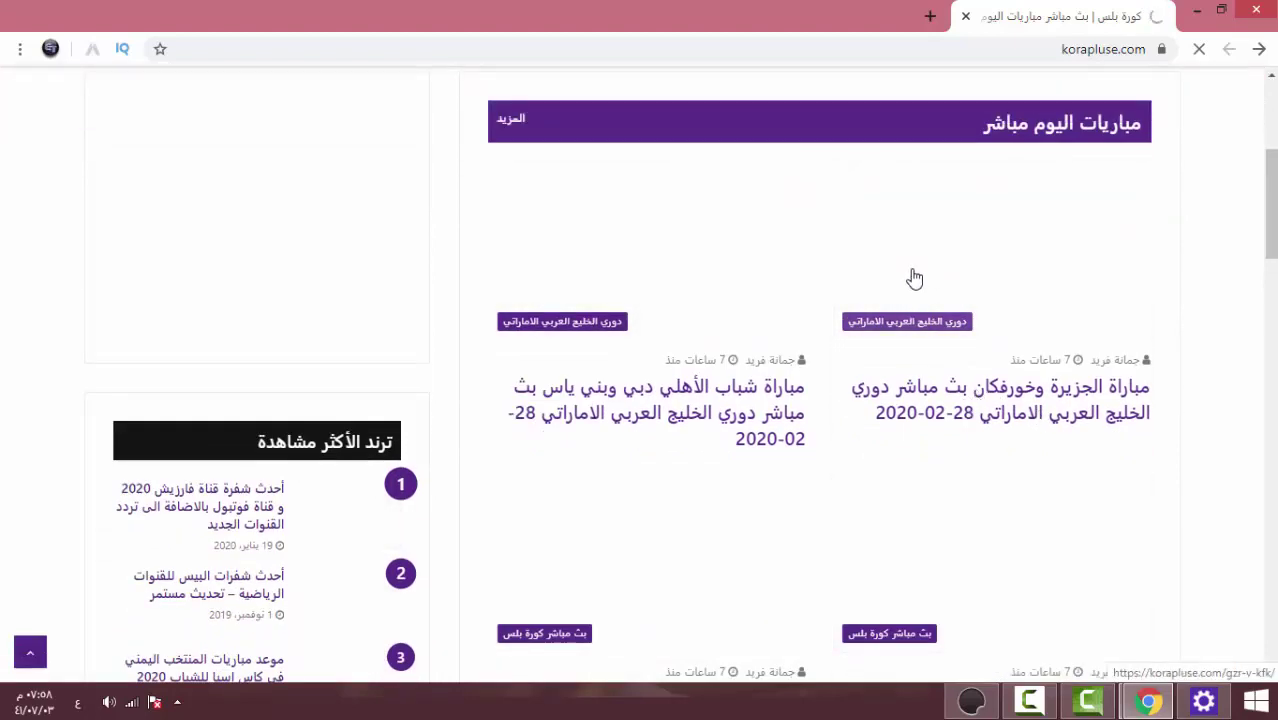
pyautogui.click(906, 280)
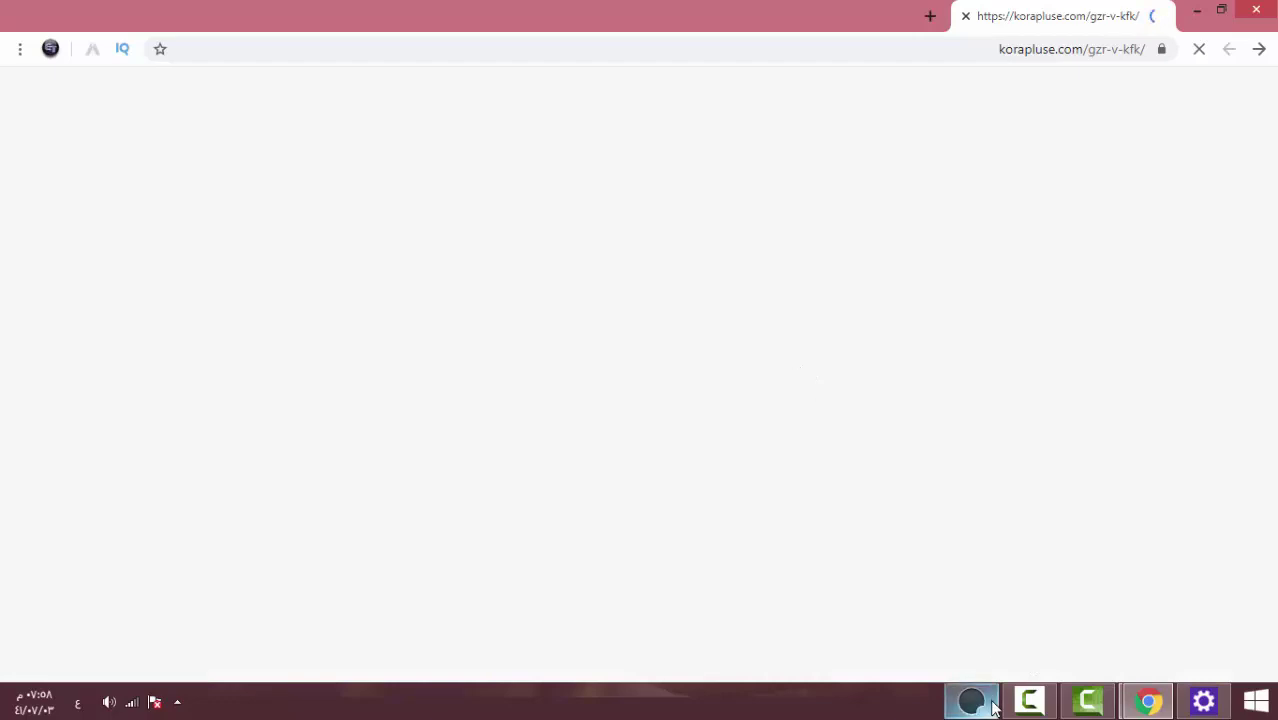
# Look through the match article down to the paragraphs describing the match
pyautogui.scroll(-3, 739, 437)
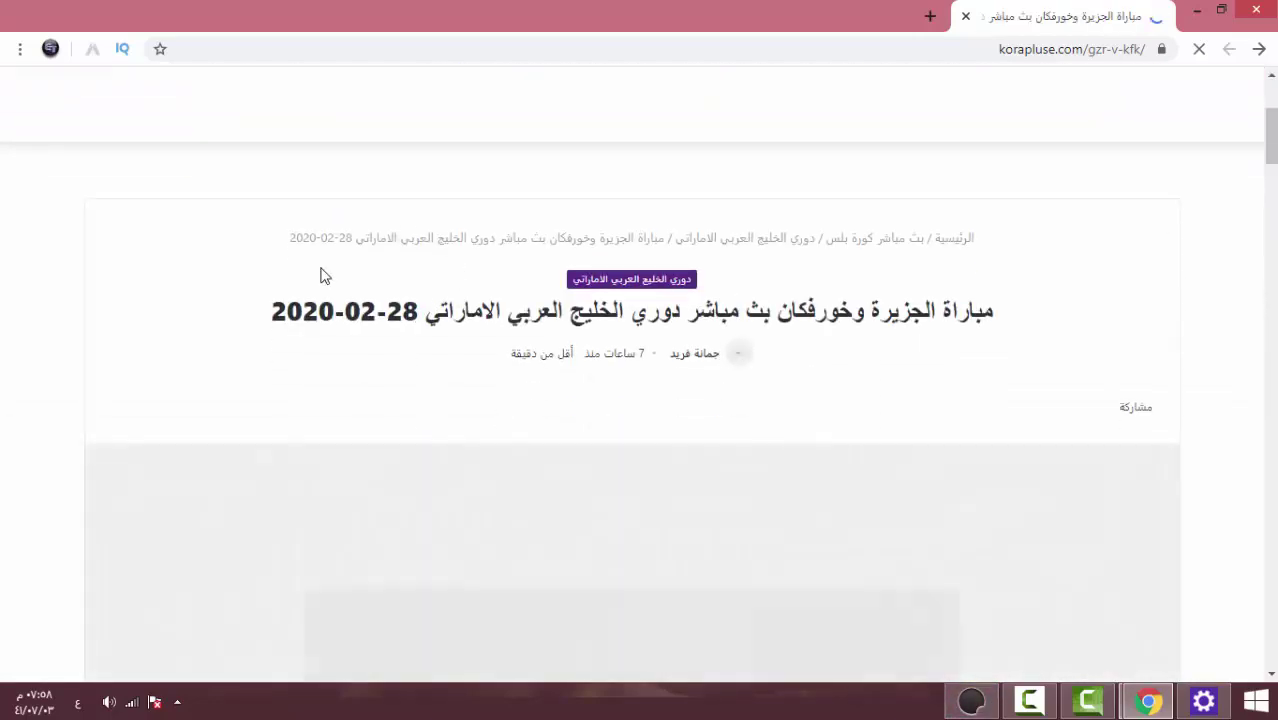
pyautogui.scroll(-2, 776, 323)
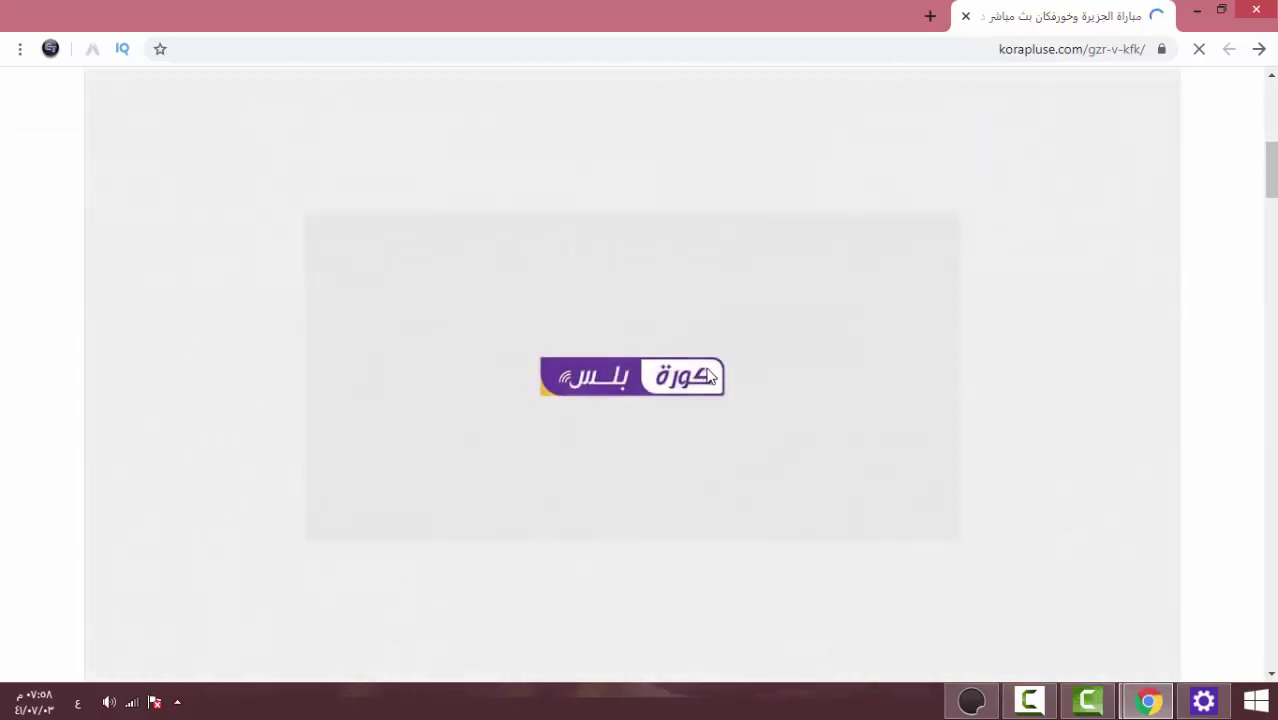
pyautogui.scroll(4, 720, 378)
pyautogui.scroll(-3, 715, 383)
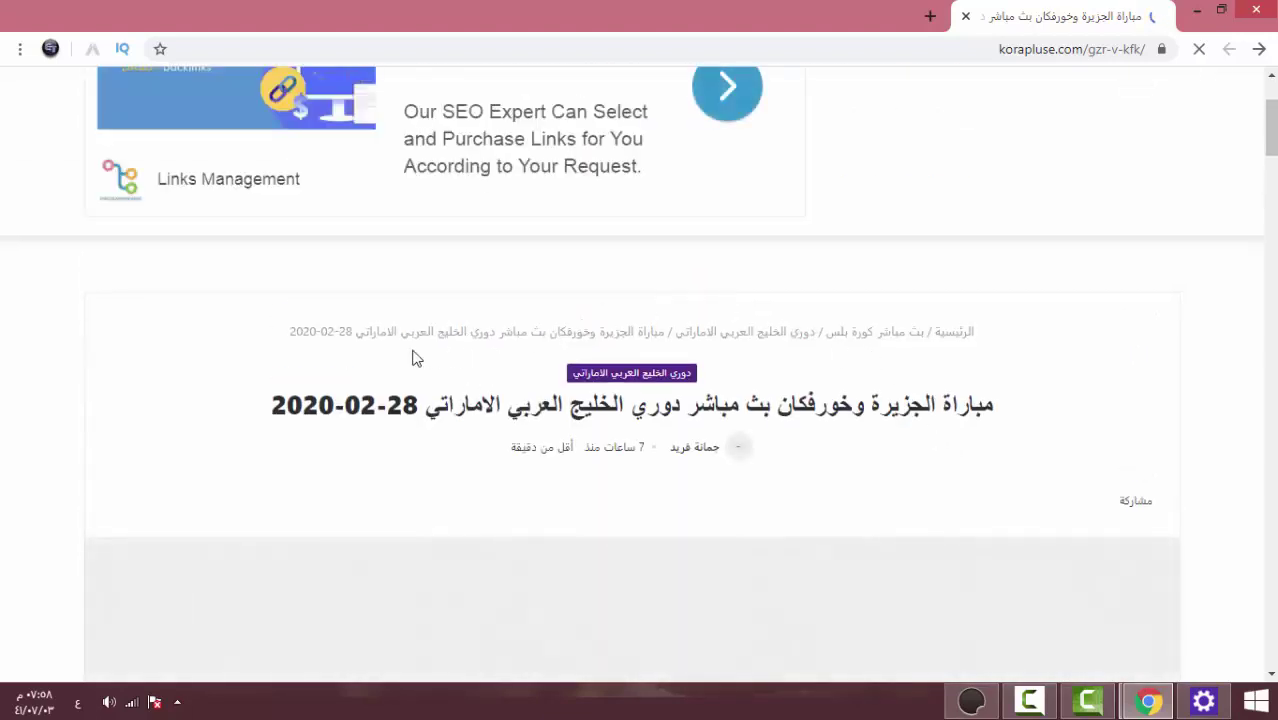
pyautogui.scroll(-9, 385, 418)
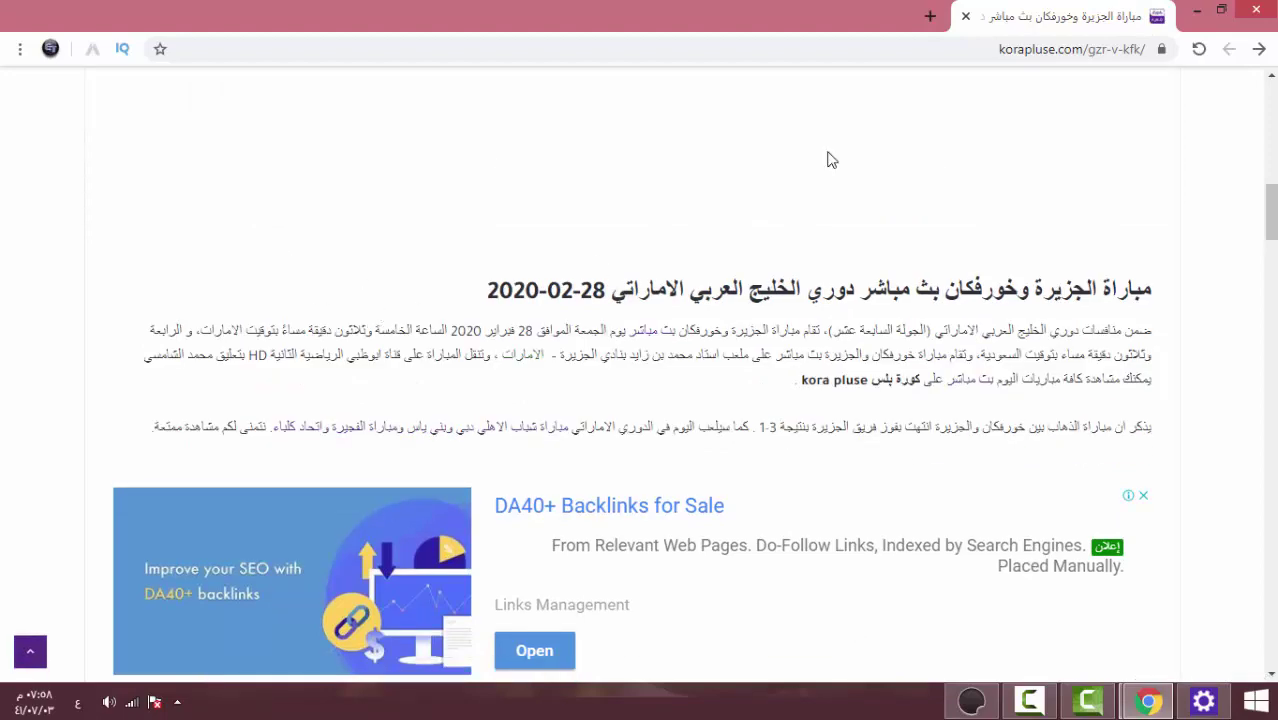
pyautogui.scroll(-1, 680, 235)
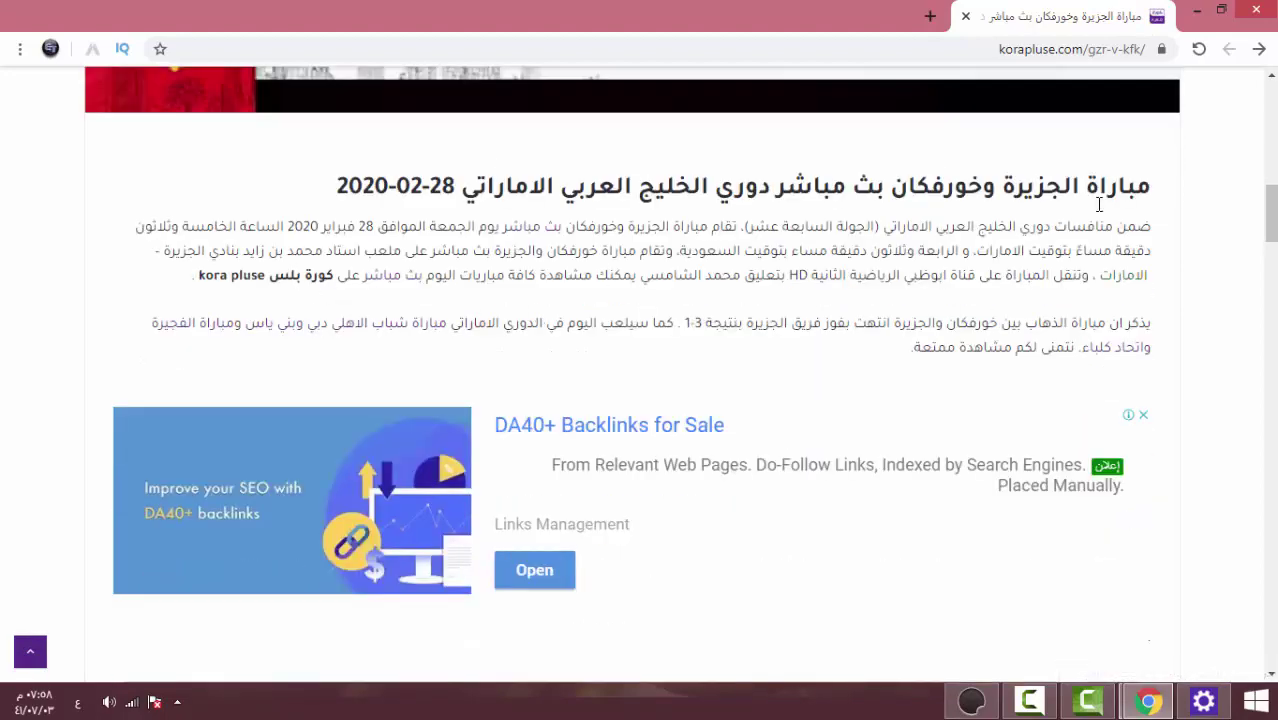